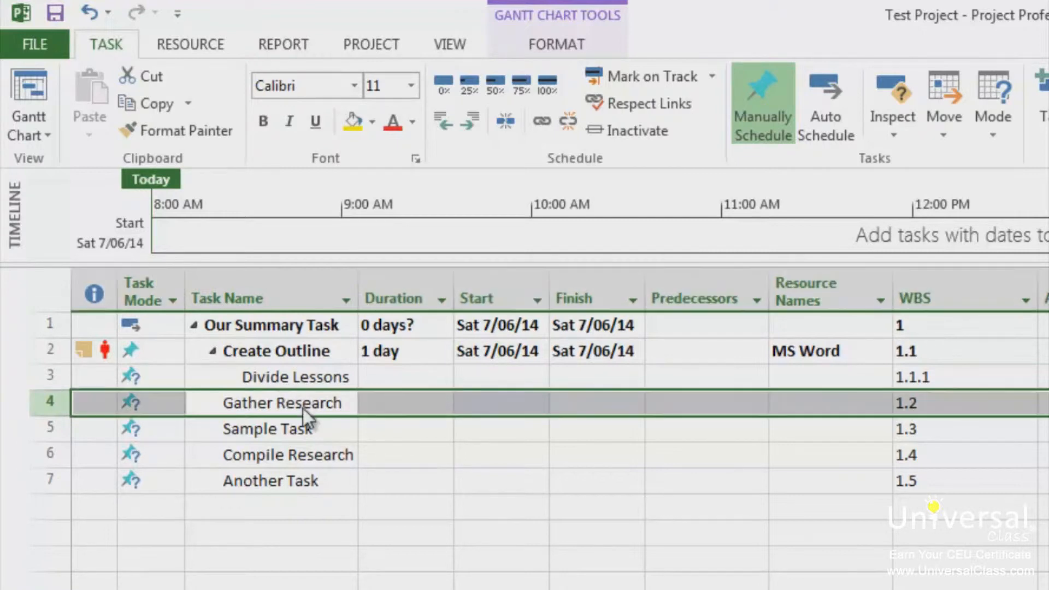
Step: Set the duration of the Gather Research task to 3 days
double_click(302, 408)
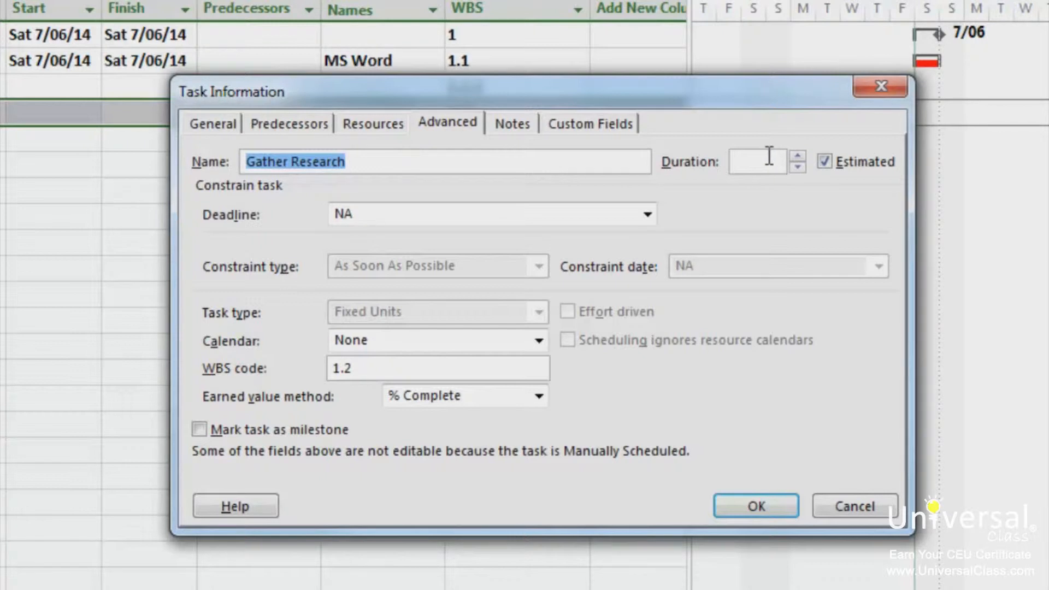
left_click(798, 157)
left_click(798, 157)
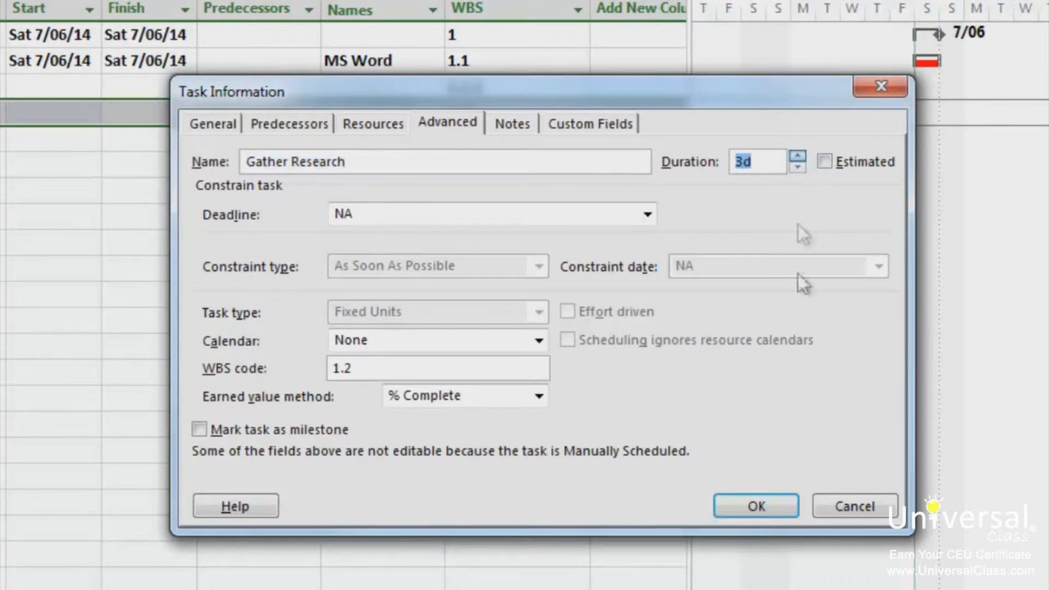
left_click(754, 507)
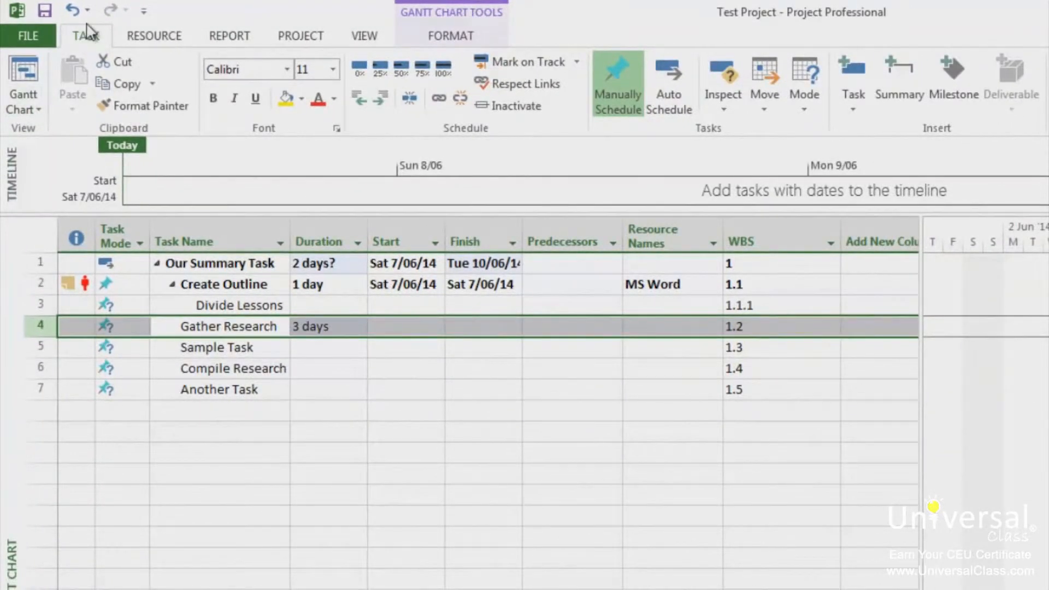
Step: Insert a recurring task named Meeting that repeats every week on Monday and ends by Sat 28/06/14
left_click(853, 101)
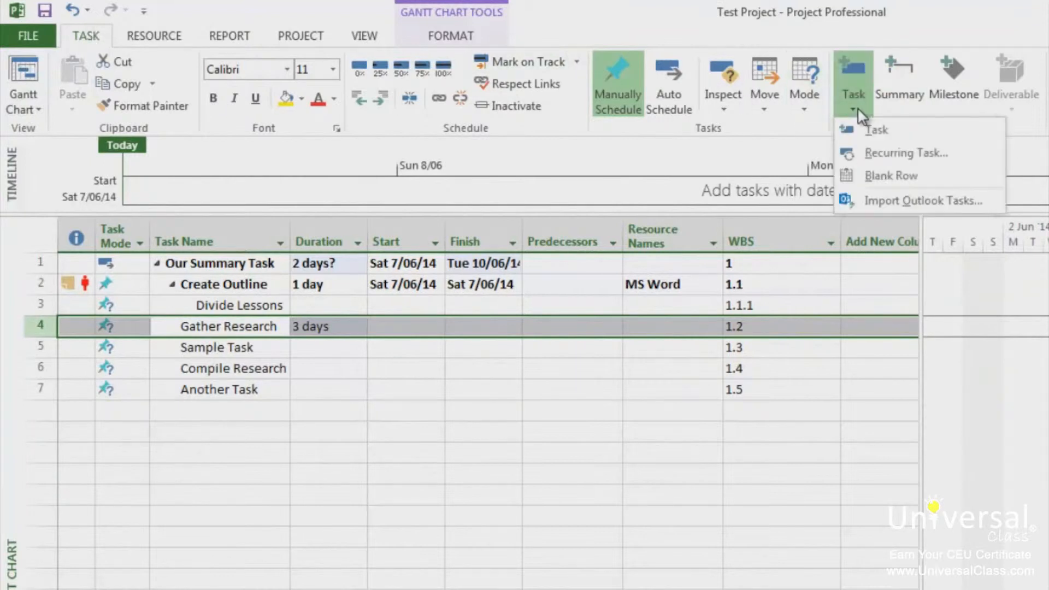
left_click(902, 155)
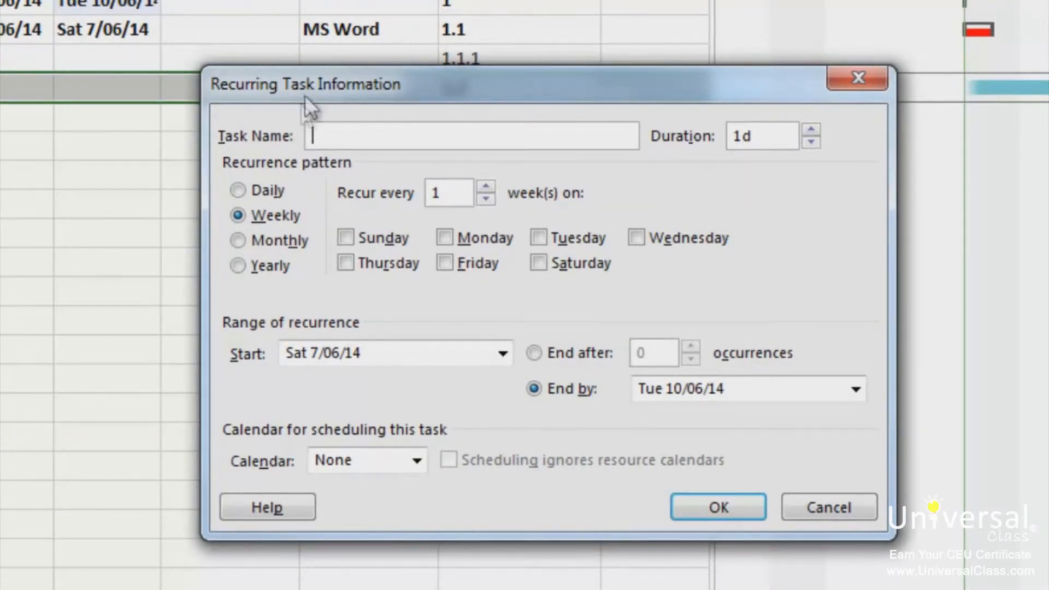
type("Meeting")
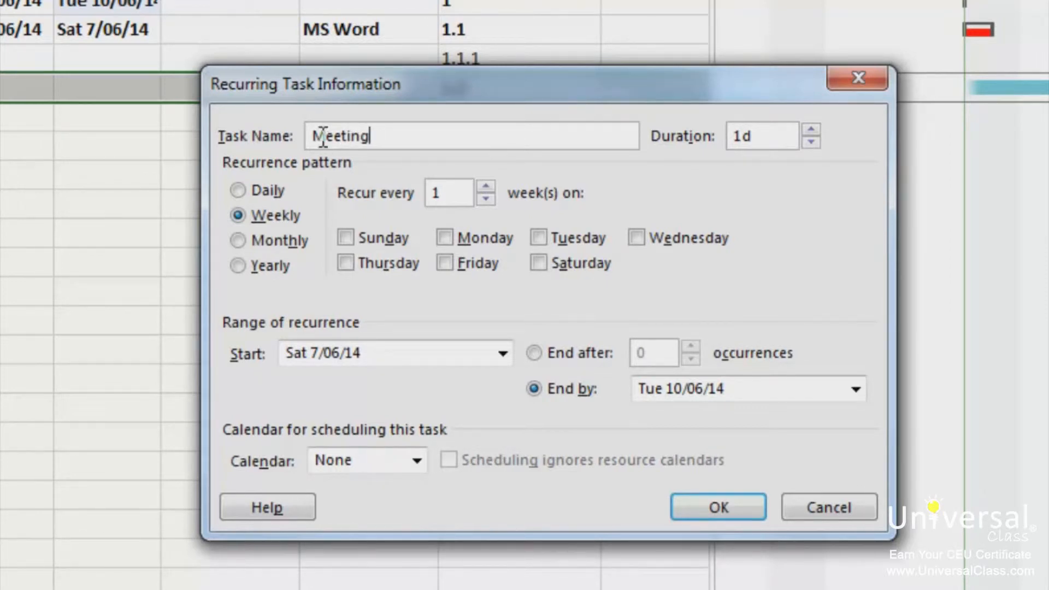
left_click(534, 353)
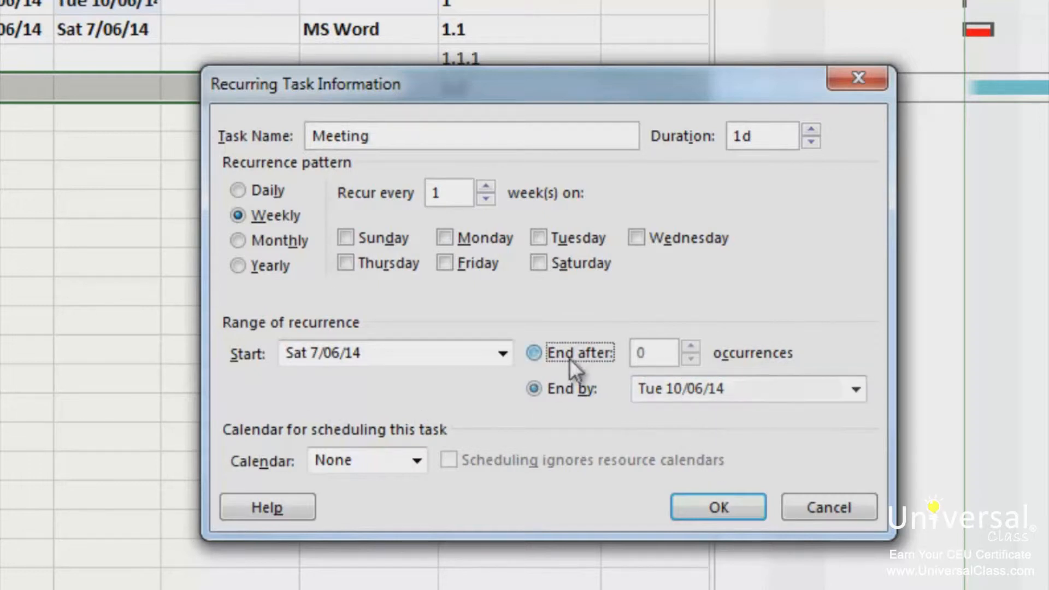
left_click(571, 389)
left_click(856, 389)
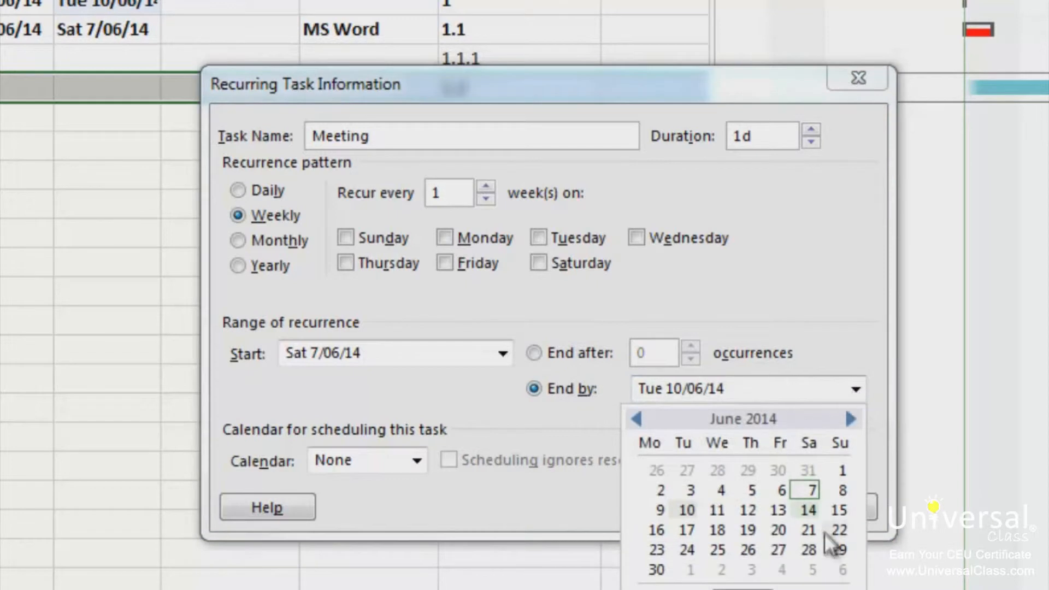
left_click(808, 550)
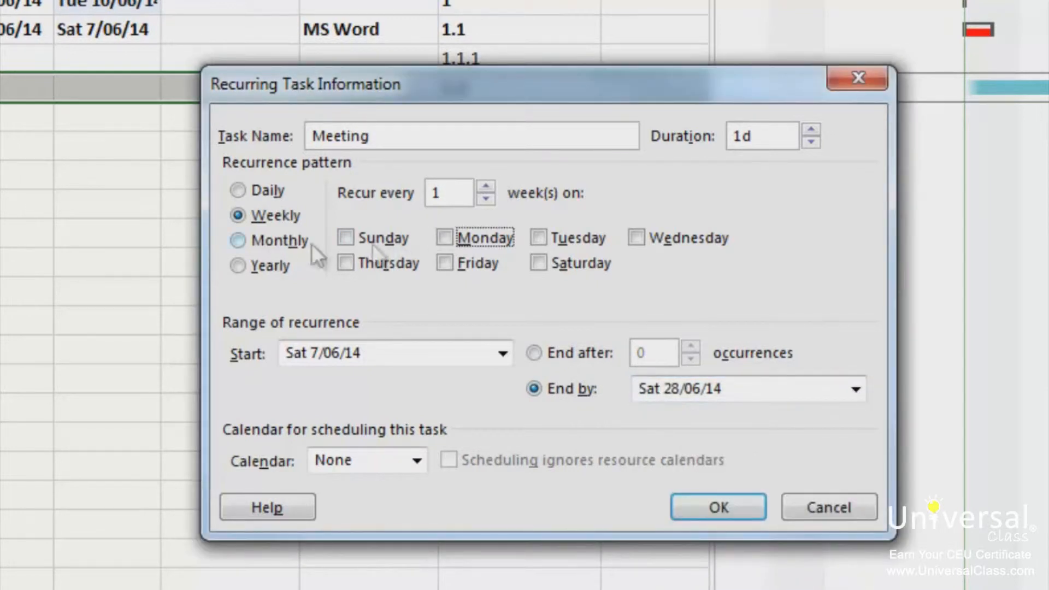
left_click(487, 245)
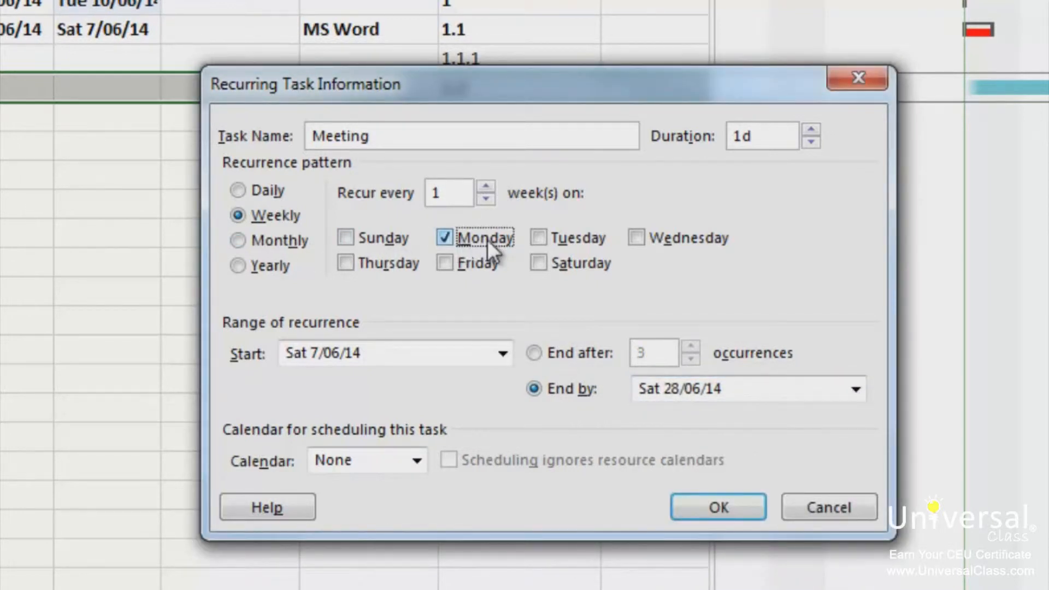
left_click(719, 508)
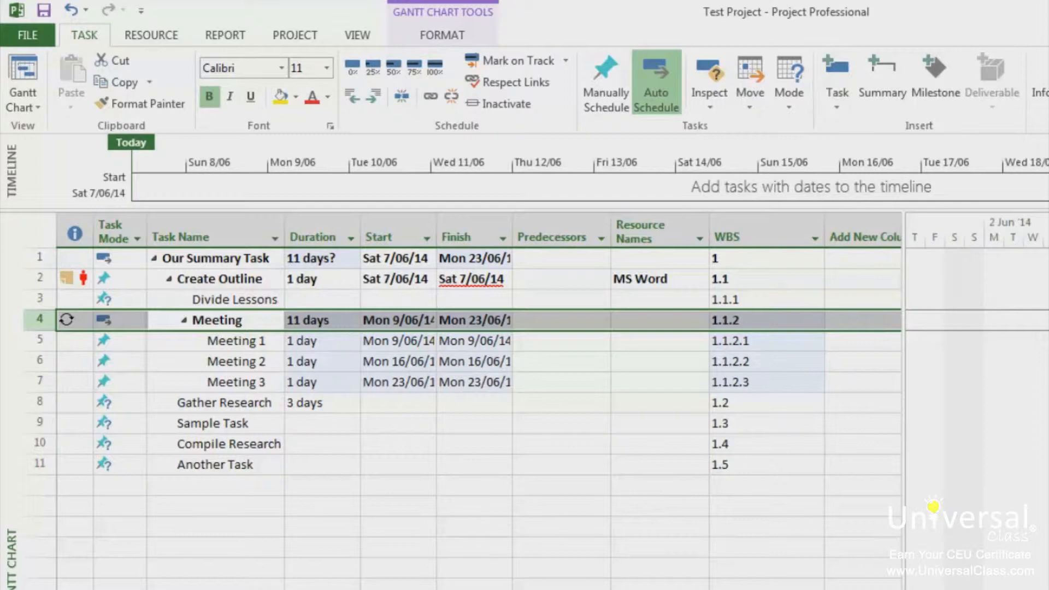
Step: Set the Gather Research task to start on Tue 10/06/14 and finish on Thu 12/06/14
left_click(223, 405)
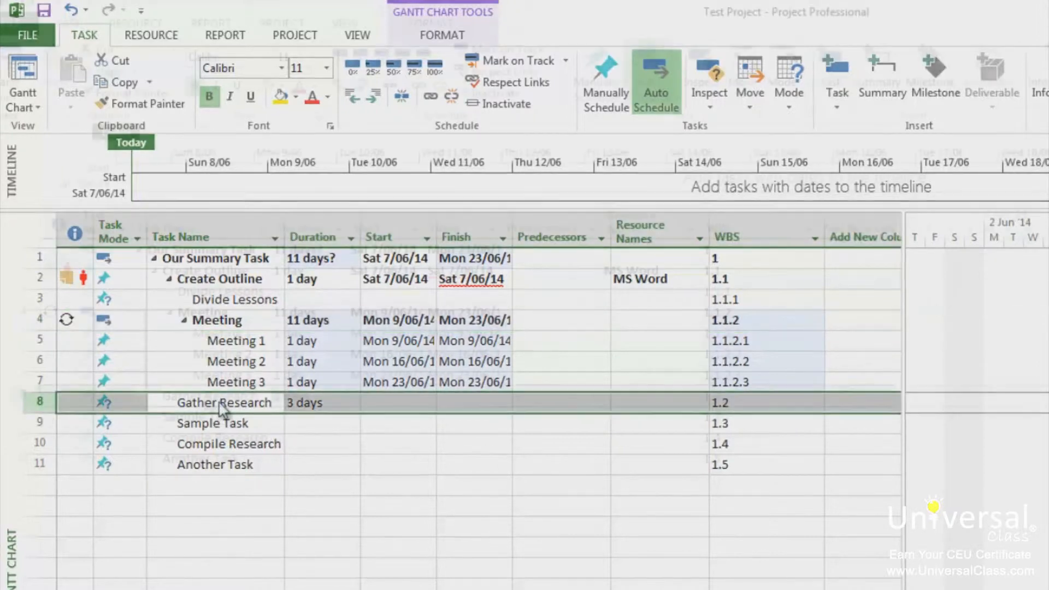
double_click(223, 406)
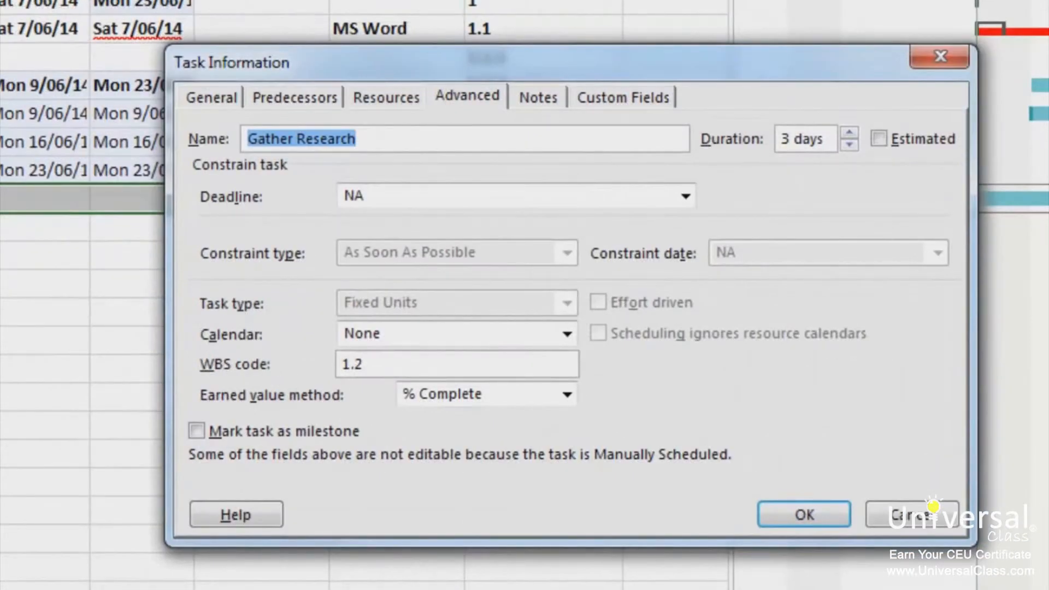
left_click(218, 96)
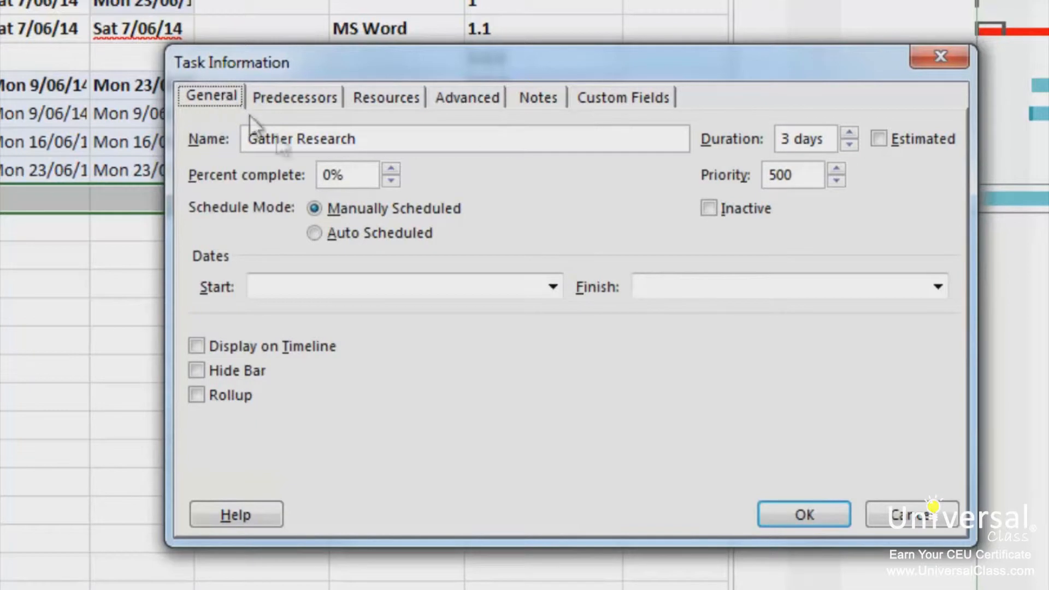
left_click(553, 287)
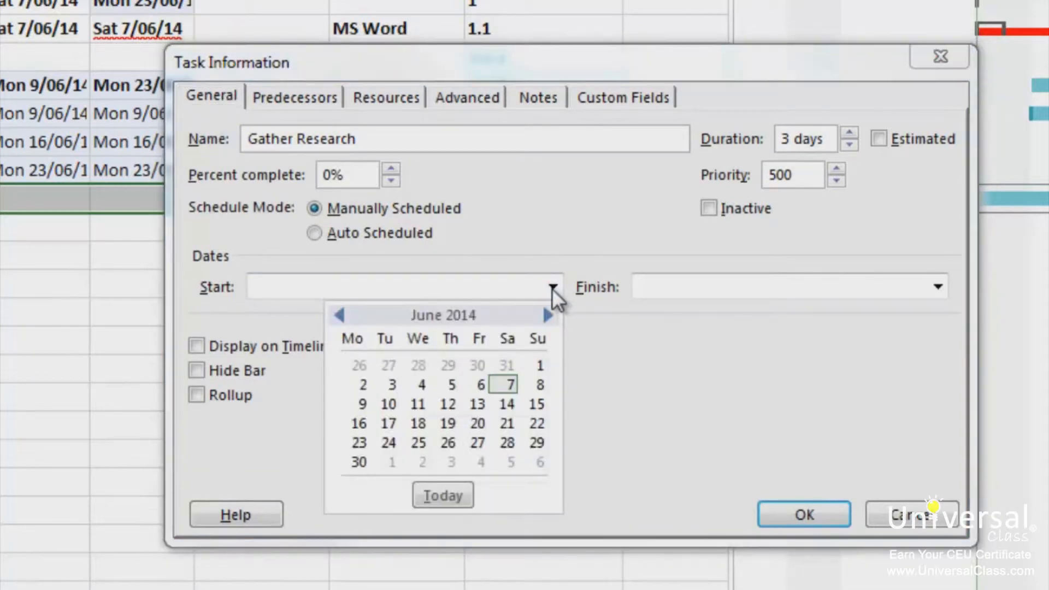
left_click(390, 404)
left_click(936, 287)
left_click(828, 405)
left_click(808, 513)
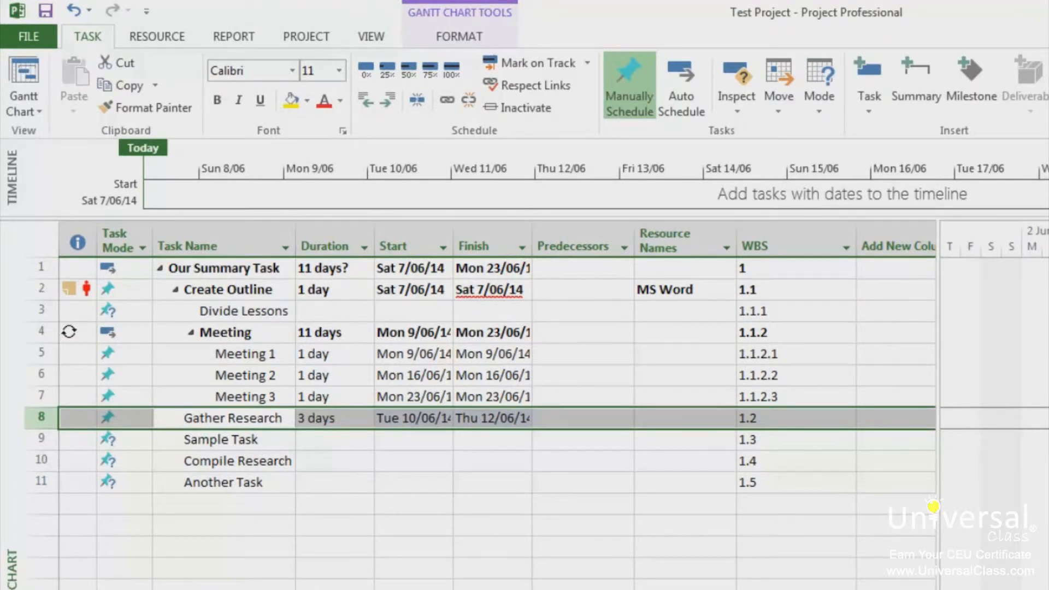
Step: Mark the duration of the Gather Research task as estimated
double_click(240, 417)
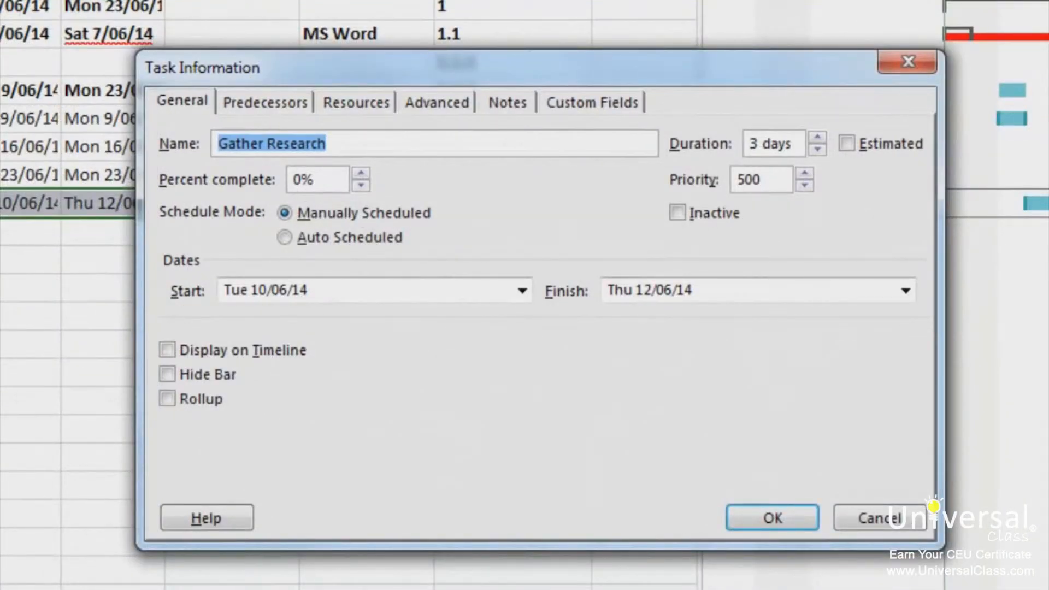
left_click(866, 142)
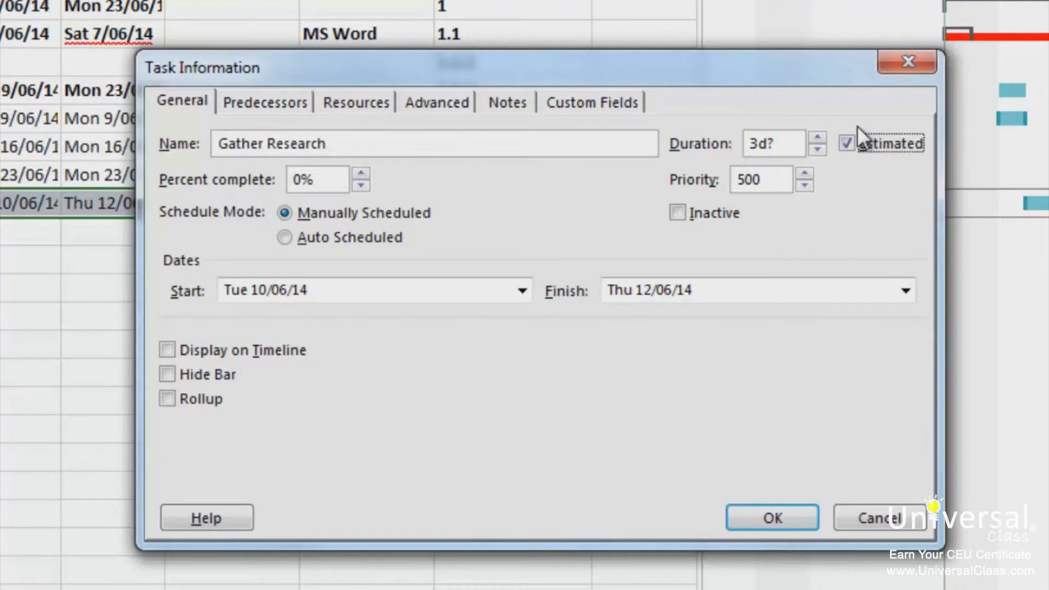
left_click(794, 518)
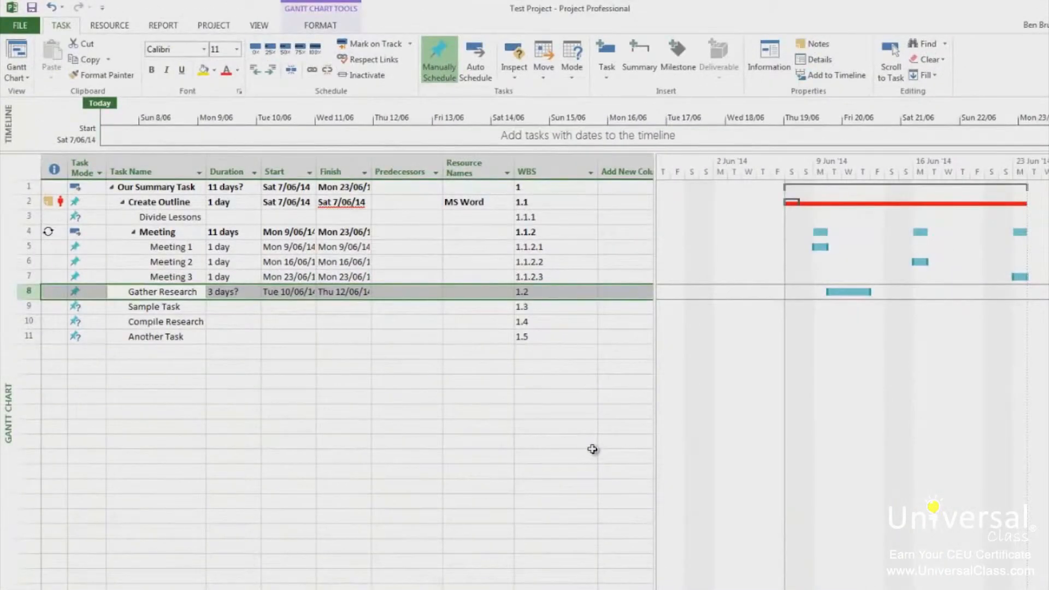
Step: Filter the task list by duration to show only tasks with the value "3 days?"
left_click(200, 291)
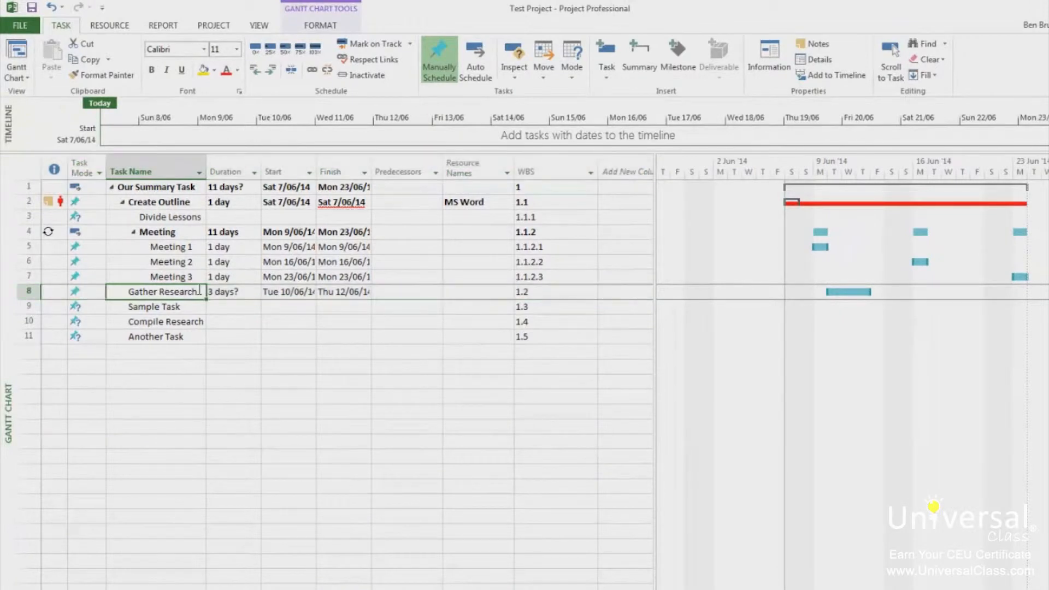
left_click(241, 167)
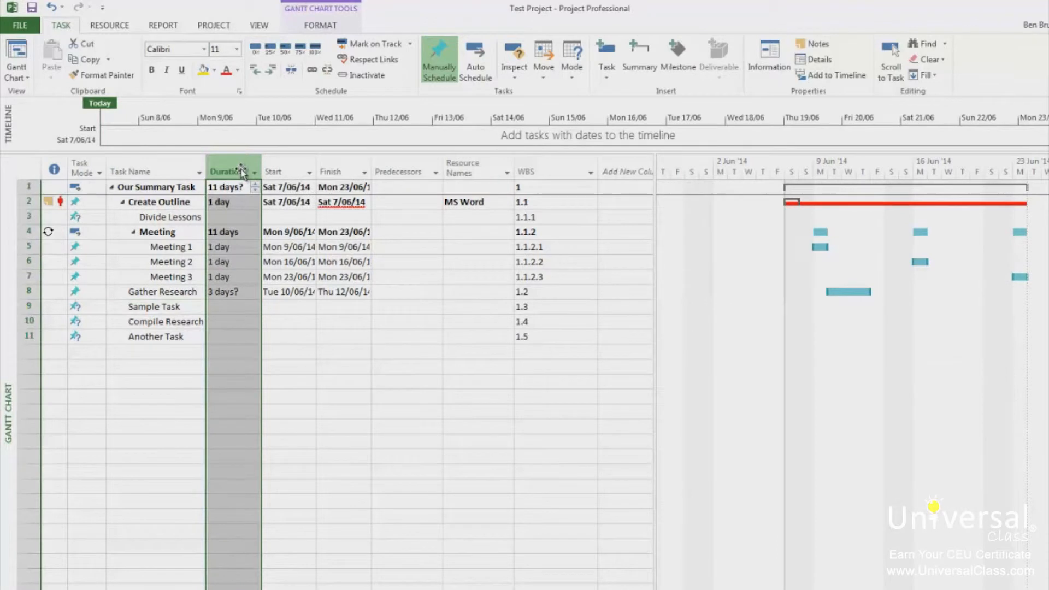
left_click(254, 172)
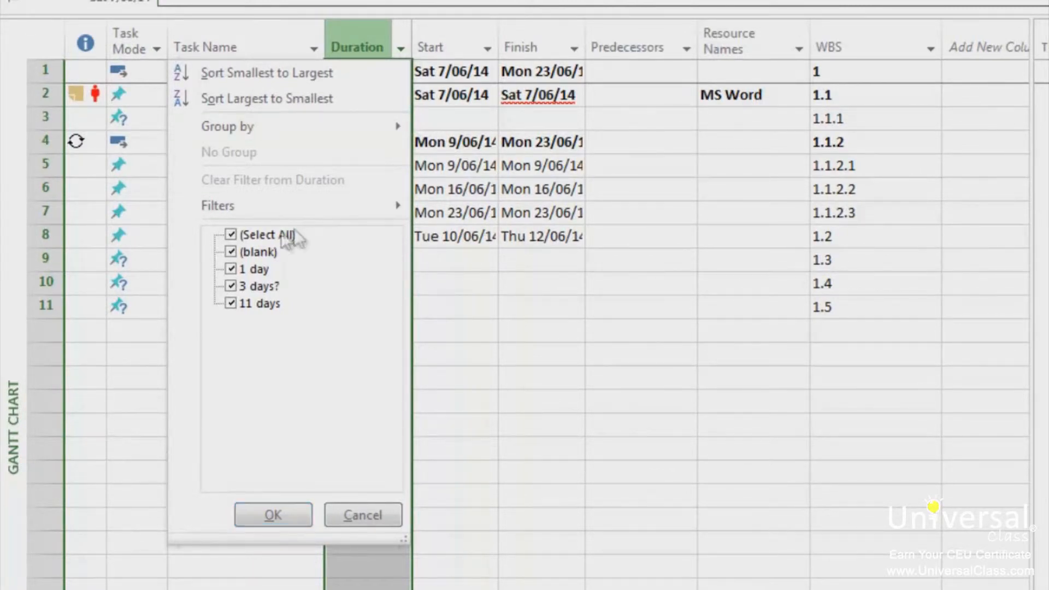
left_click(264, 236)
left_click(230, 286)
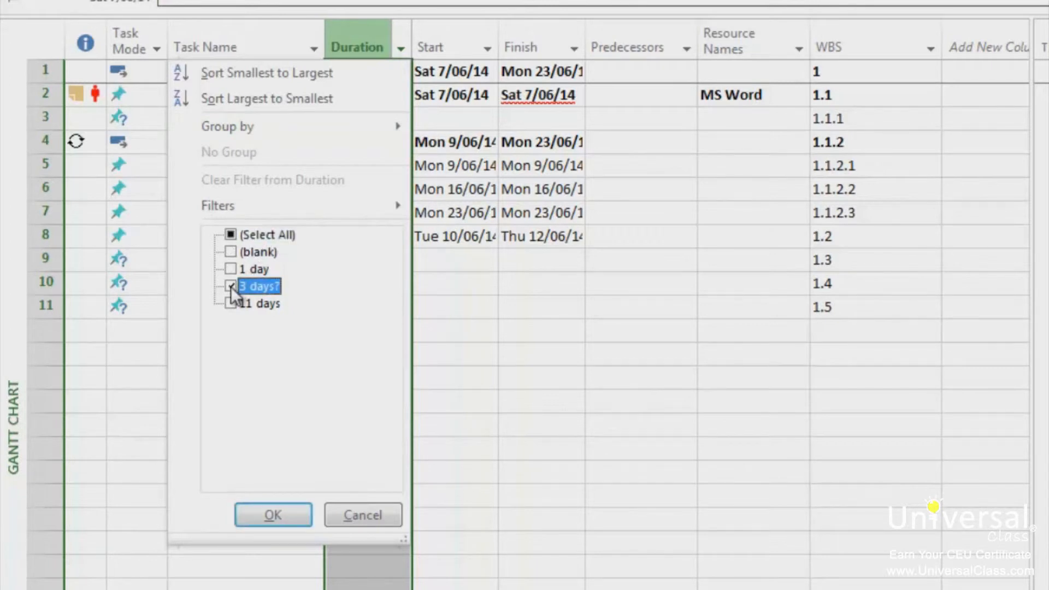
left_click(274, 514)
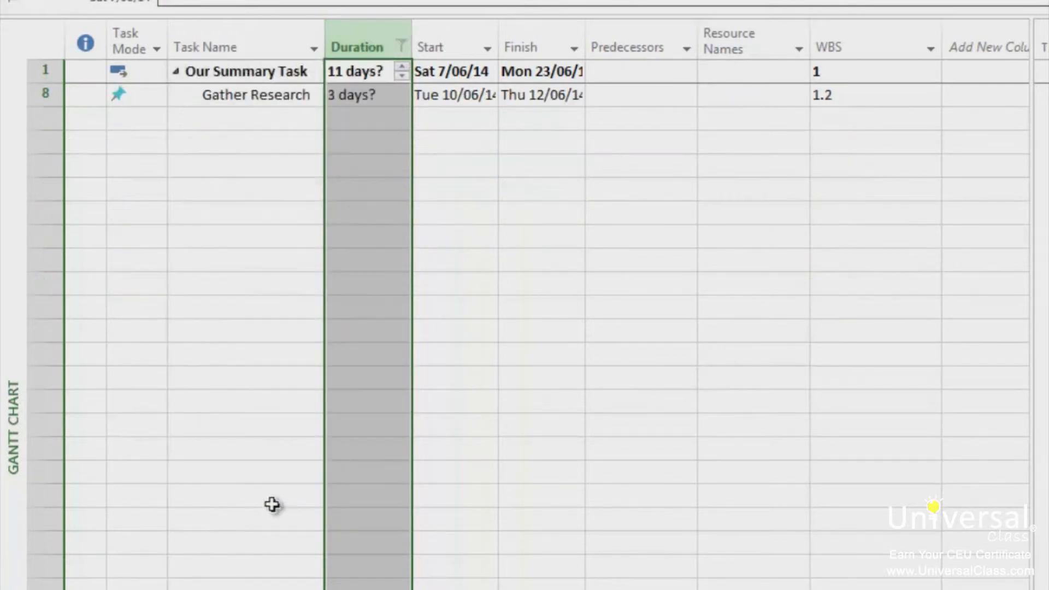
Step: Remove the duration filter by including all duration values again
left_click(403, 46)
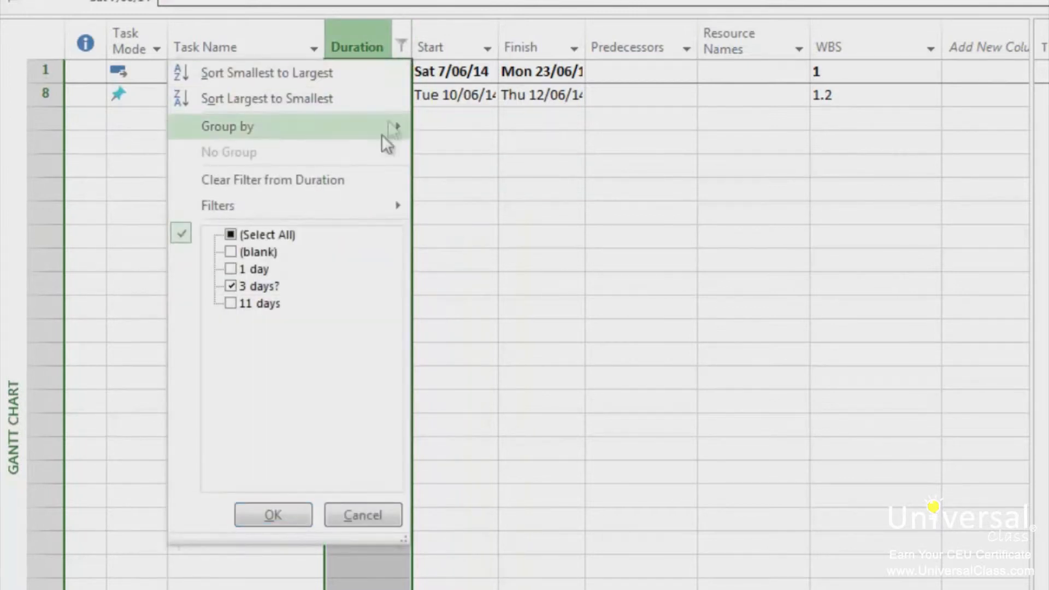
left_click(231, 236)
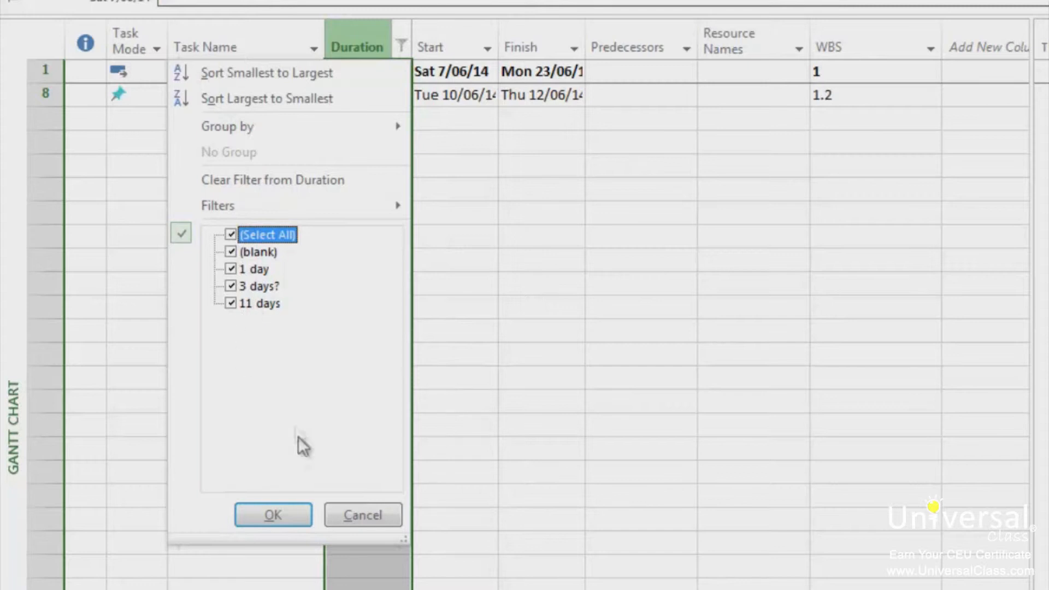
left_click(273, 515)
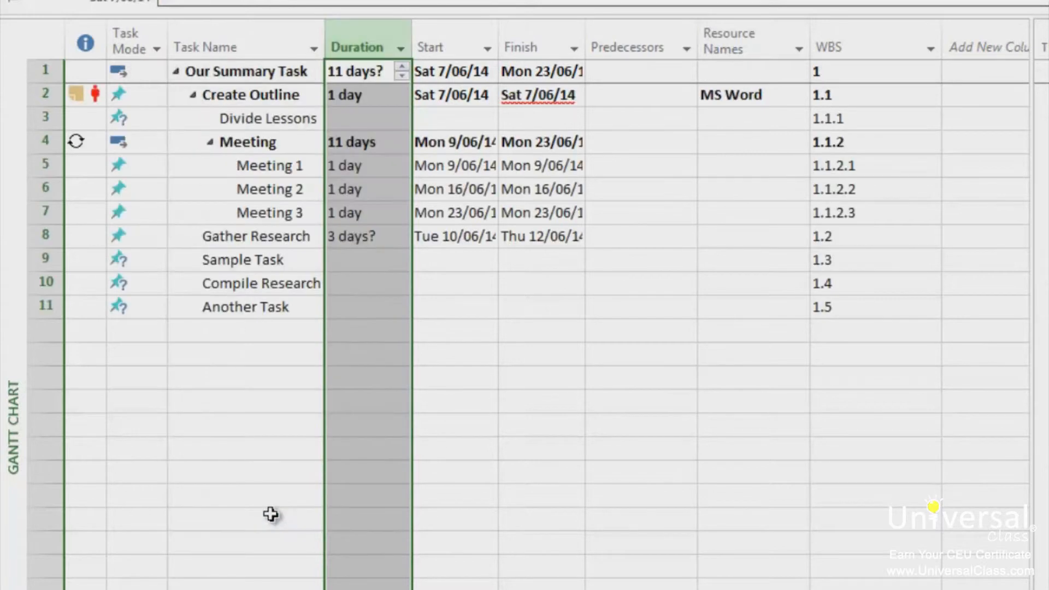
Step: Set the deadline of the task named Another Task to Fri 20/06/14
left_click(244, 307)
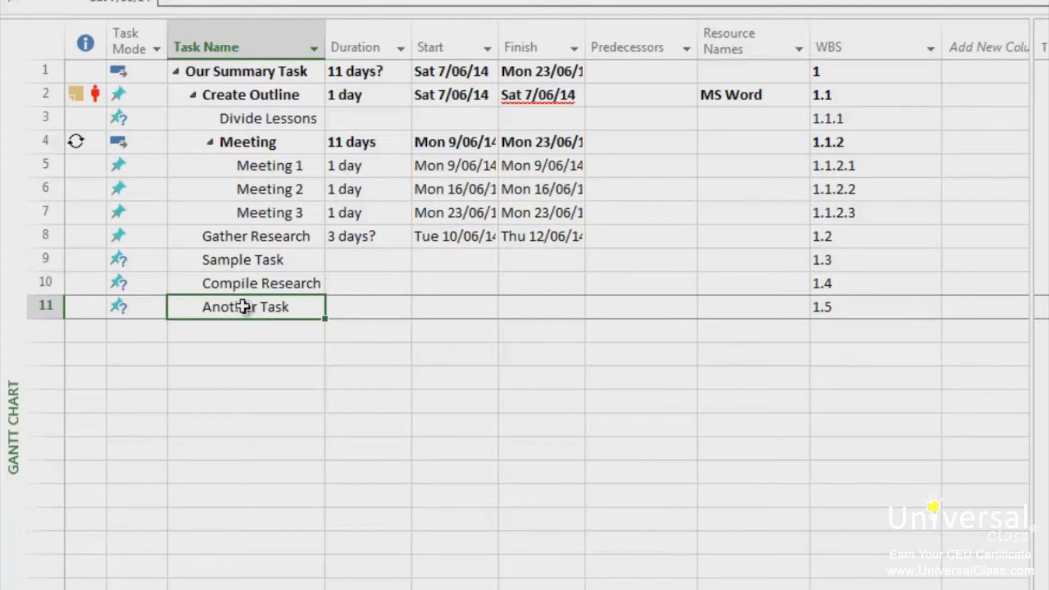
double_click(243, 306)
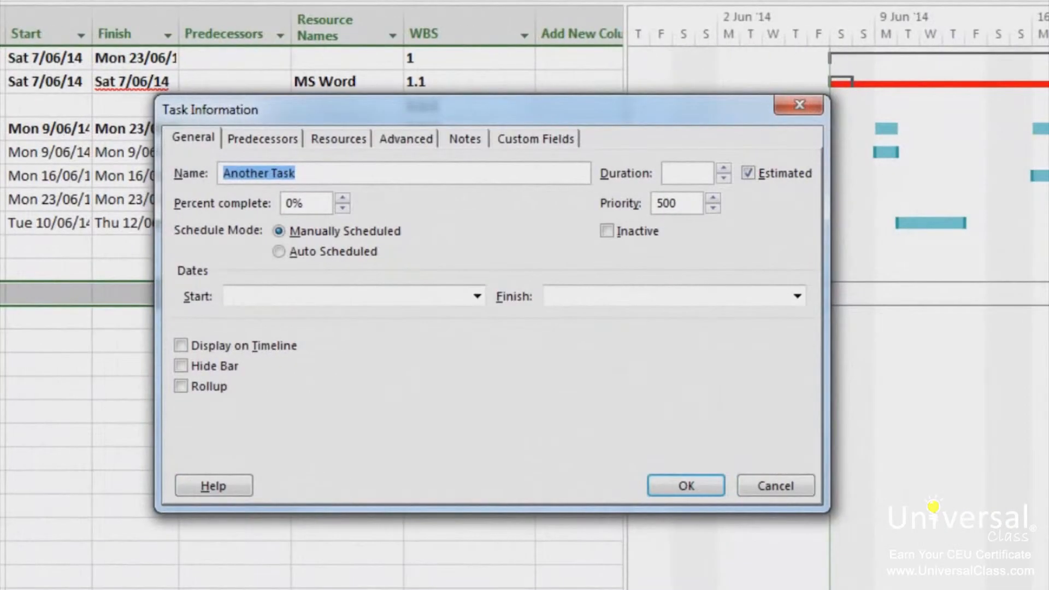
left_click(470, 145)
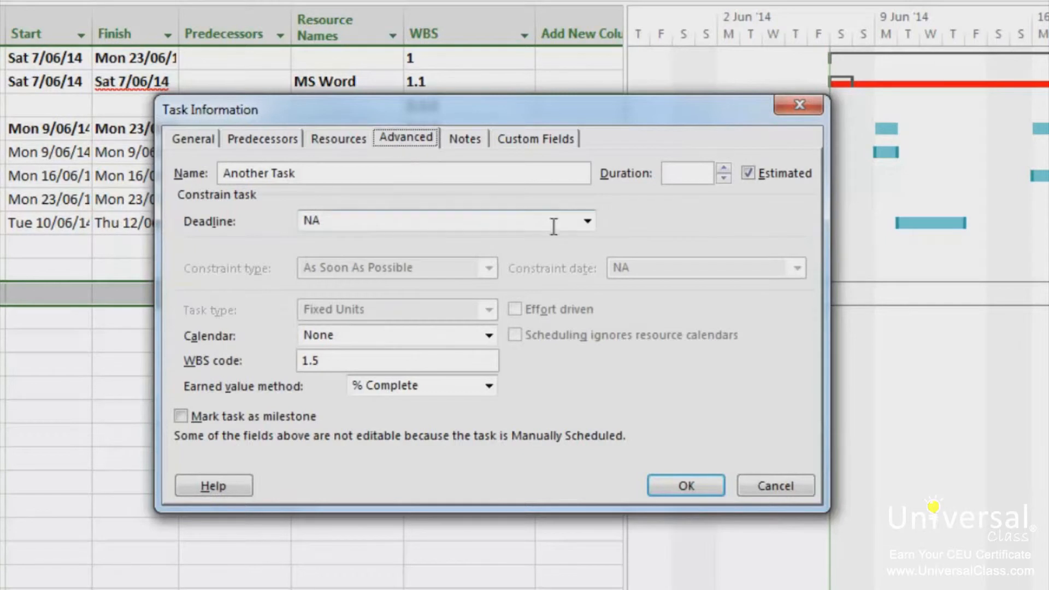
left_click(589, 220)
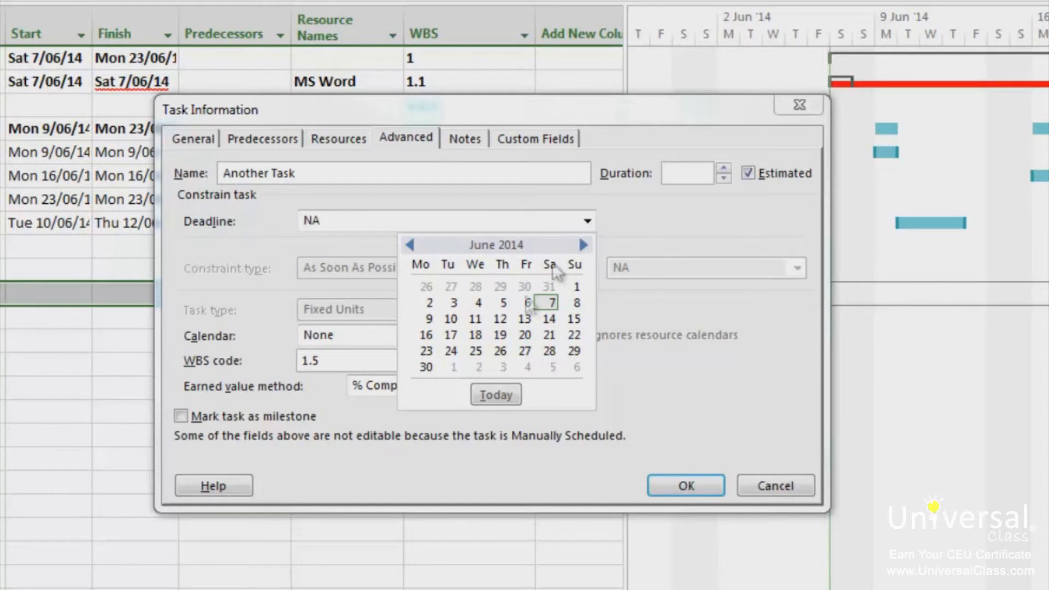
left_click(525, 336)
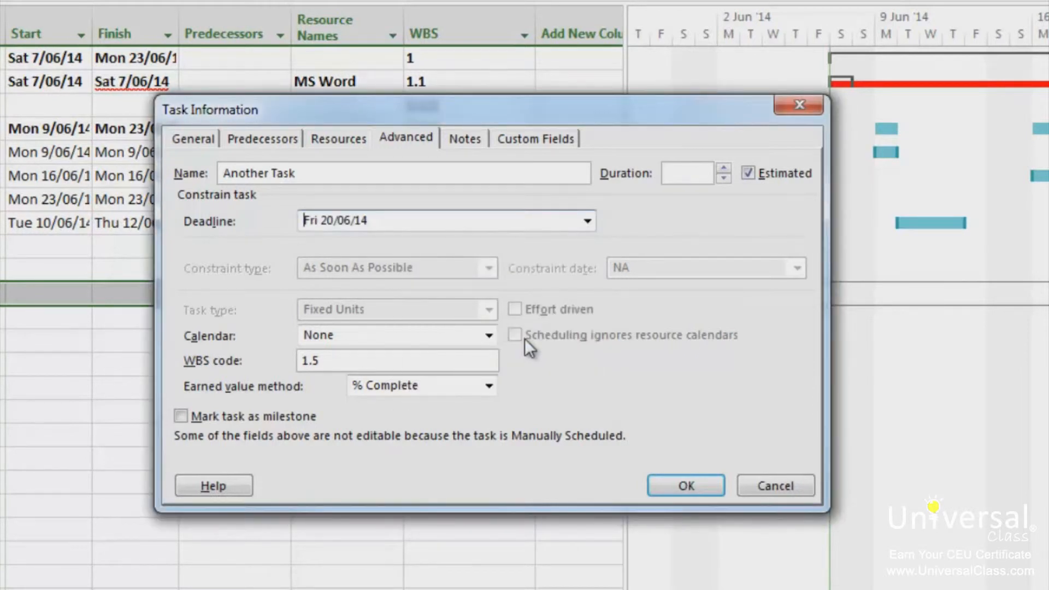
left_click(696, 489)
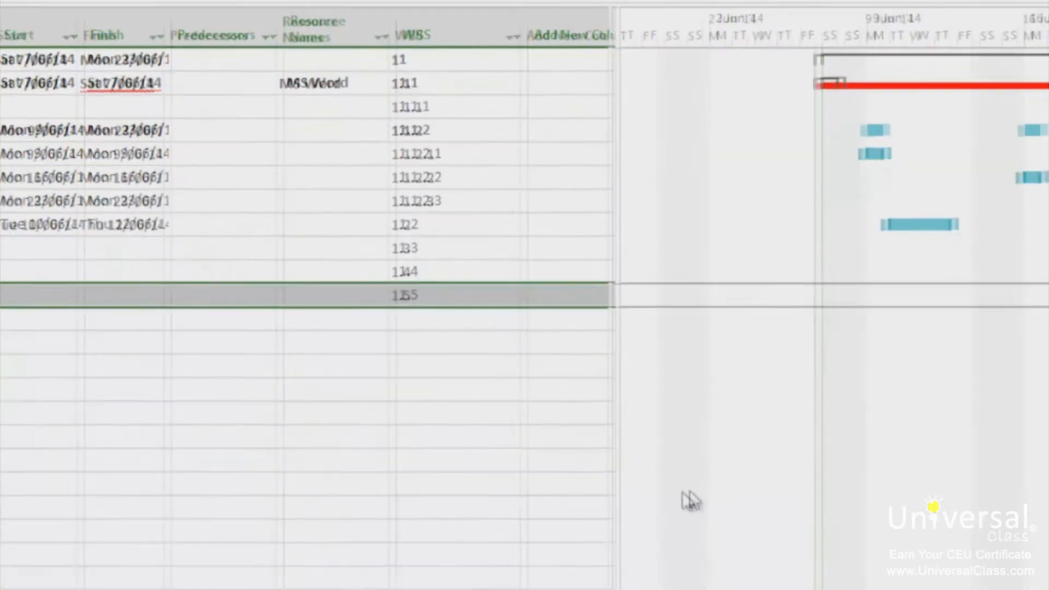